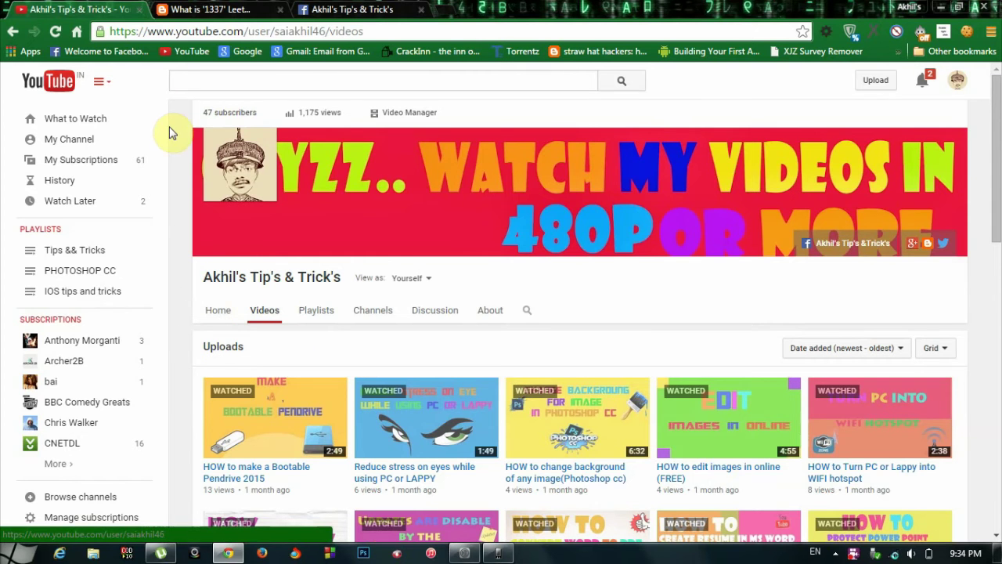
Step: Flip through the blog, Facebook and YouTube tabs, then bring up the mirrored phone screen
left_click(205, 9)
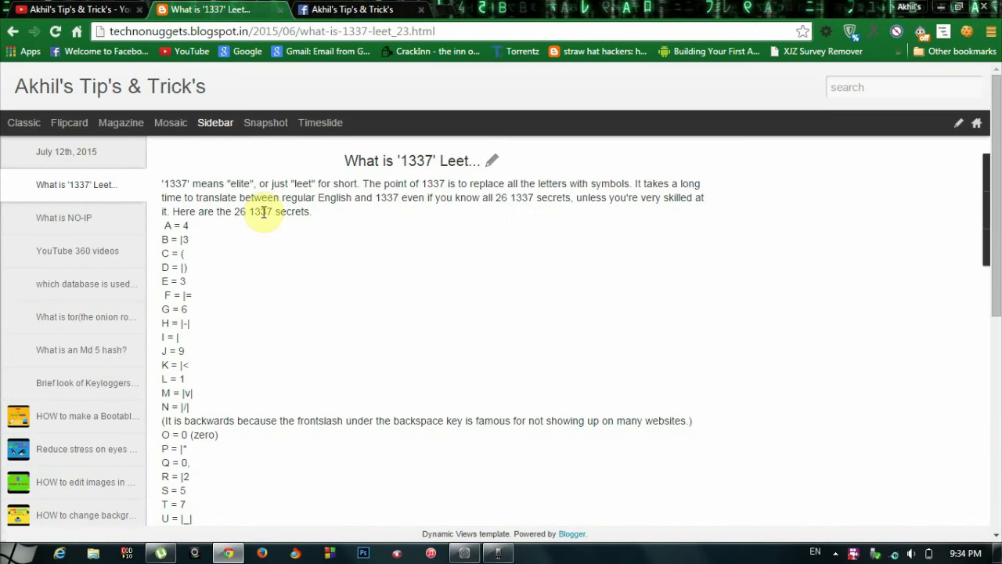
left_click(337, 10)
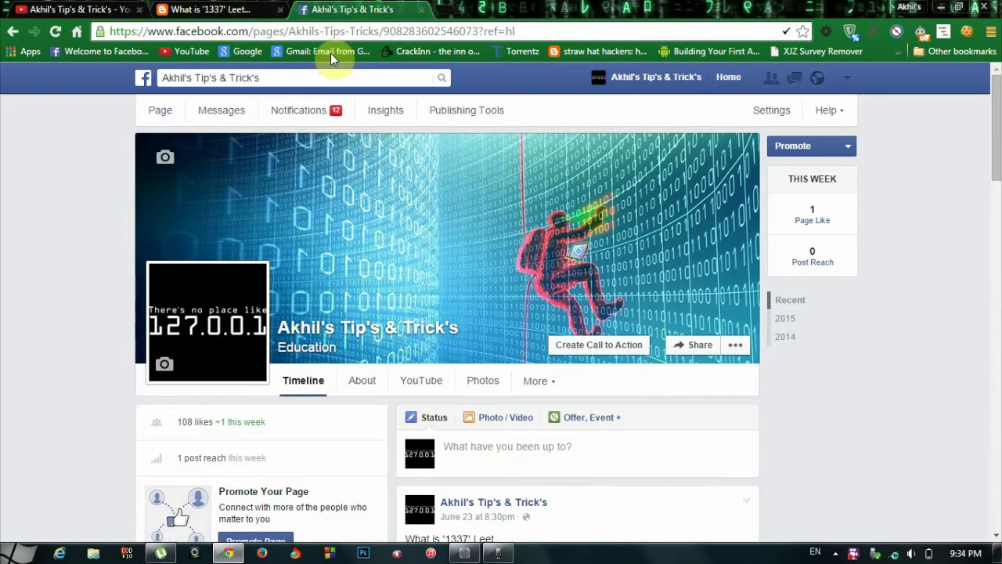
left_click(78, 10)
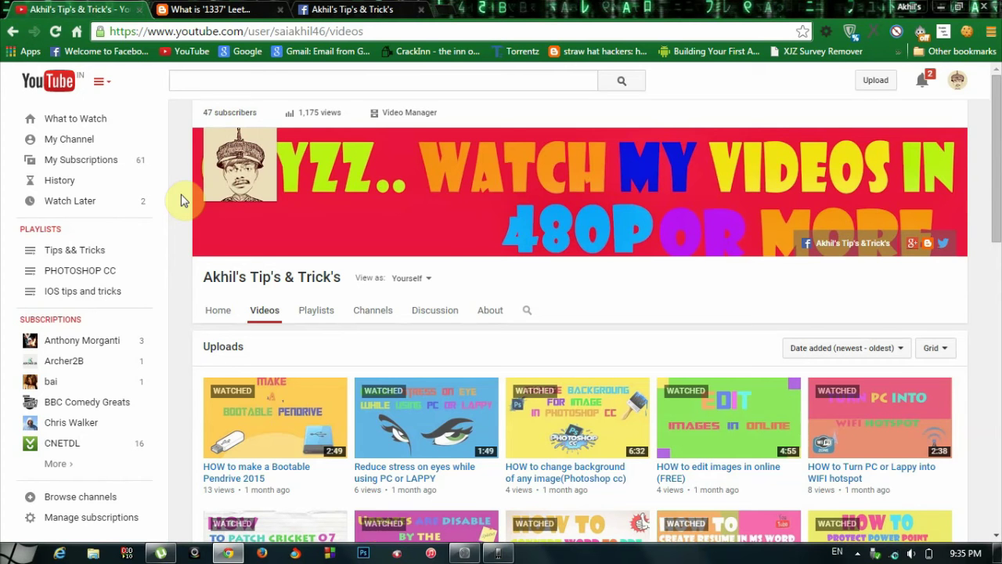
left_click(501, 553)
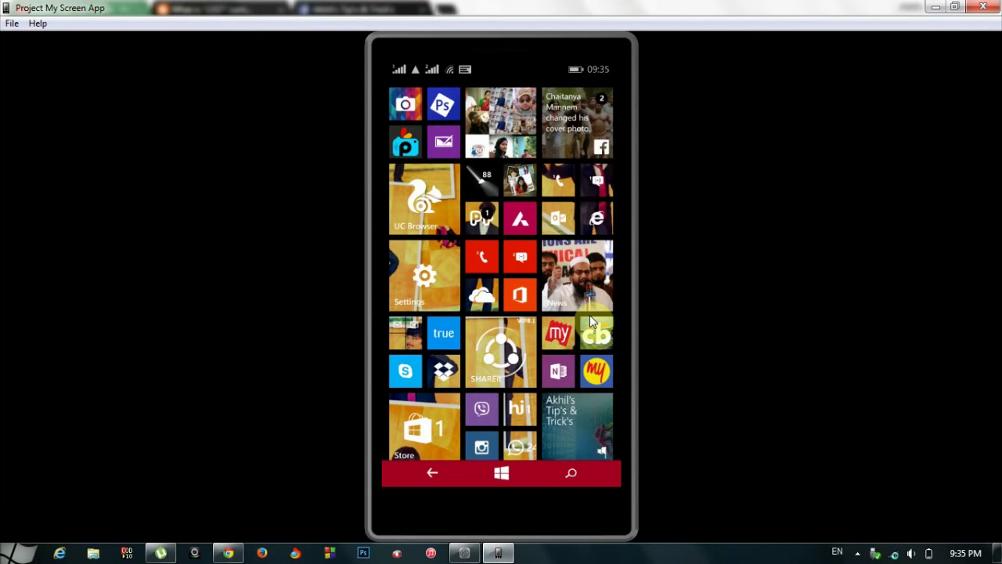